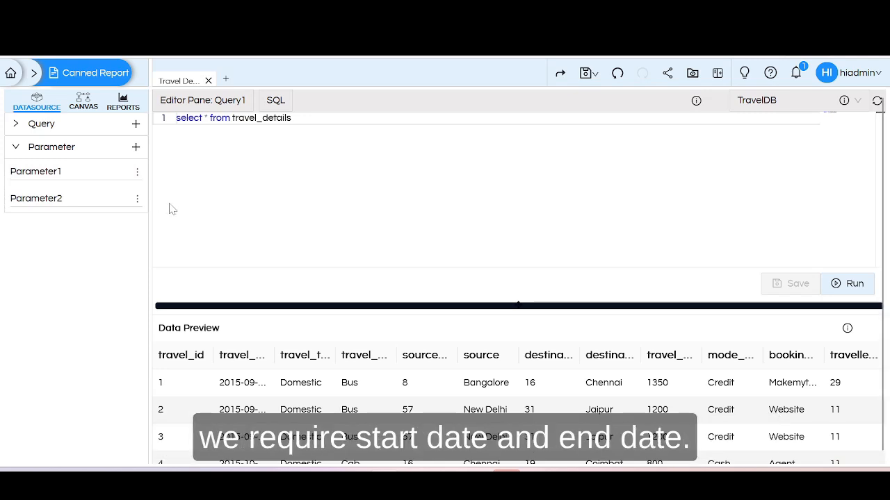
# Rename Parameter1 to StartDate and assign it the TravelDB connection.
pyautogui.click(137, 171)
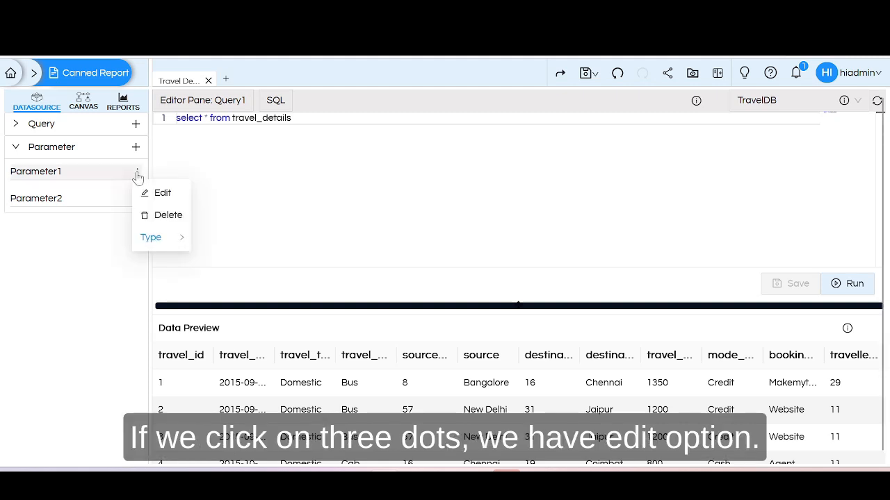
pyautogui.click(164, 195)
pyautogui.press('BackSpace')
pyautogui.press('BackSpace')
pyautogui.press('BackSpace')
pyautogui.press('BackSpace')
pyautogui.press('BackSpace')
pyautogui.press('BackSpace')
pyautogui.press('BackSpace')
pyautogui.press('BackSpace')
pyautogui.press('BackSpace')
pyautogui.press('BackSpace')
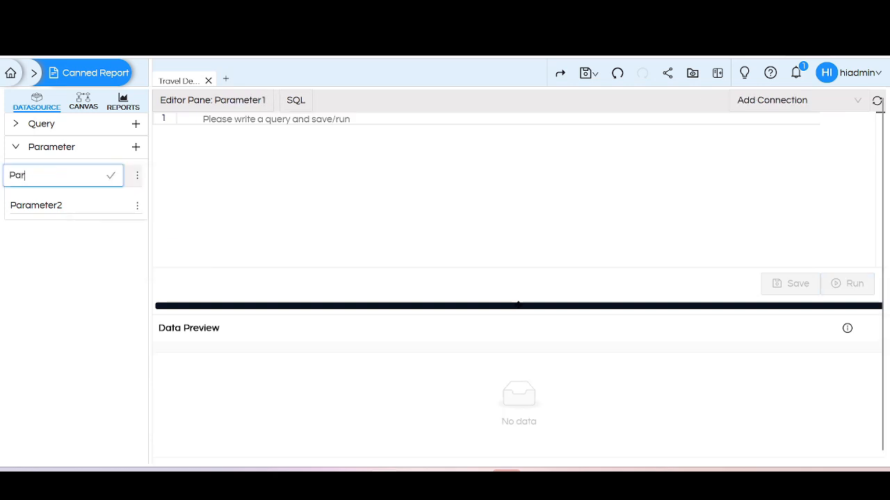
pyautogui.write('Star')
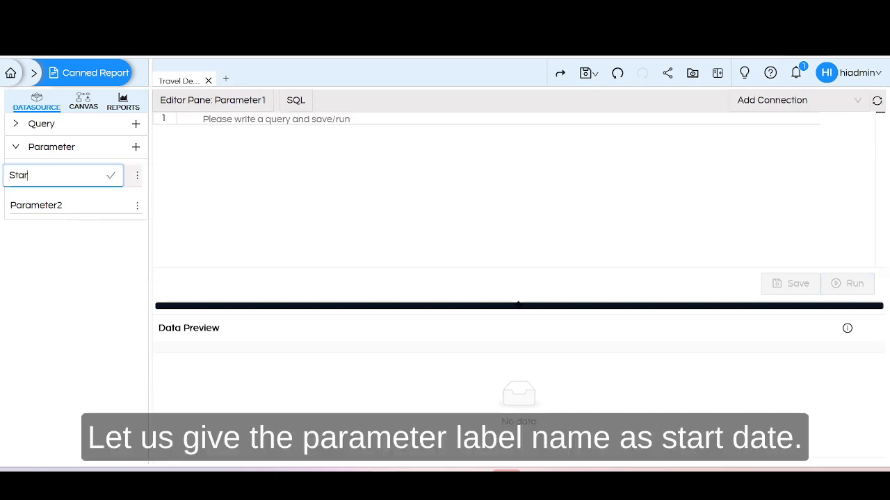
pyautogui.write('tDate')
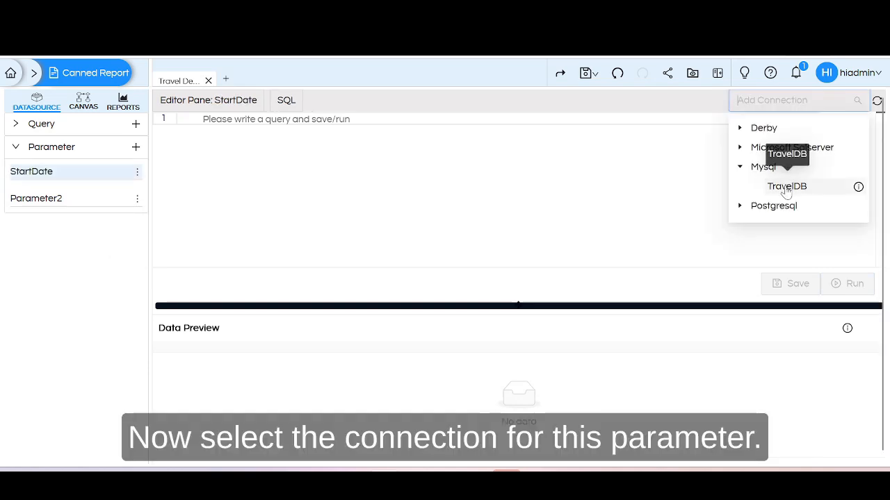
pyautogui.click(788, 189)
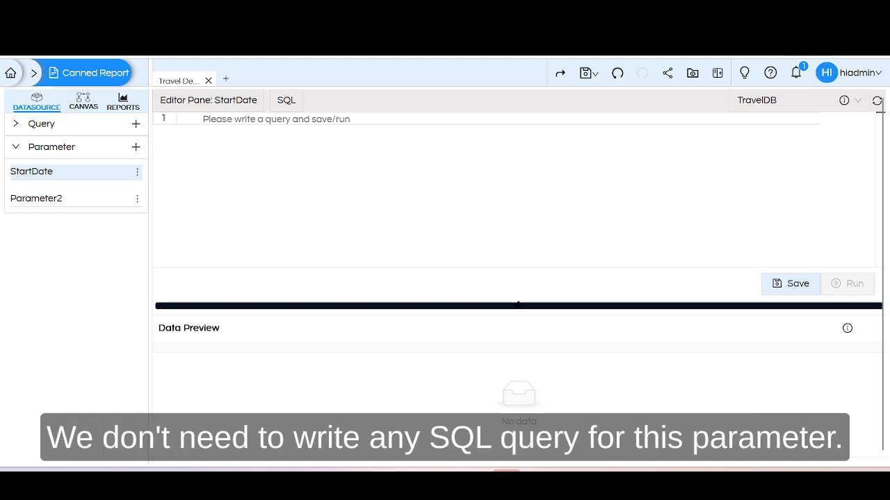
# Set the StartDate parameter's type to String.
pyautogui.click(137, 173)
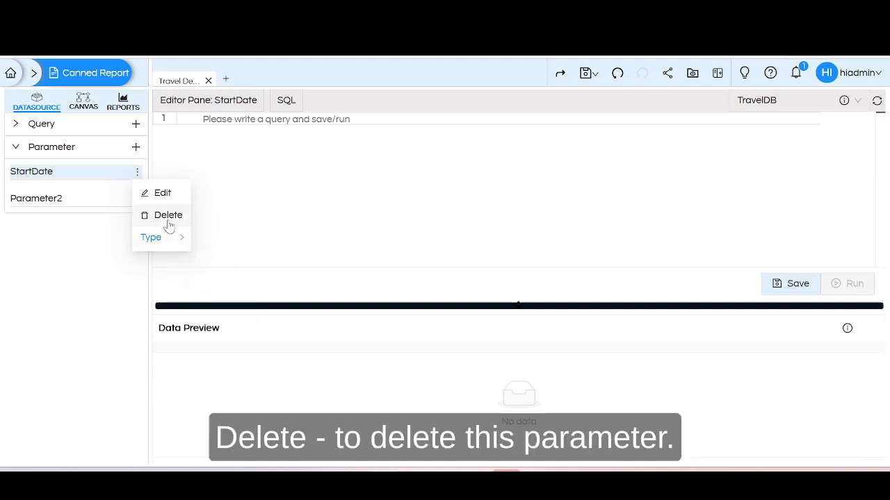
pyautogui.moveTo(180, 243)
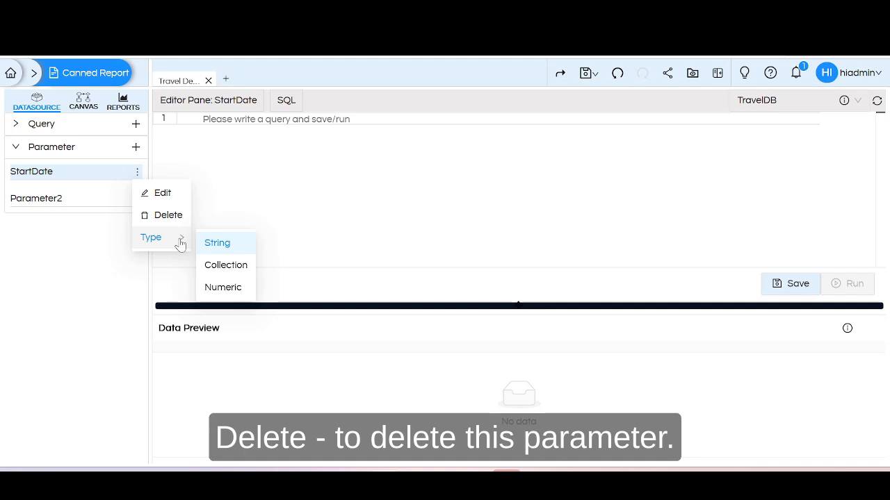
pyautogui.click(215, 245)
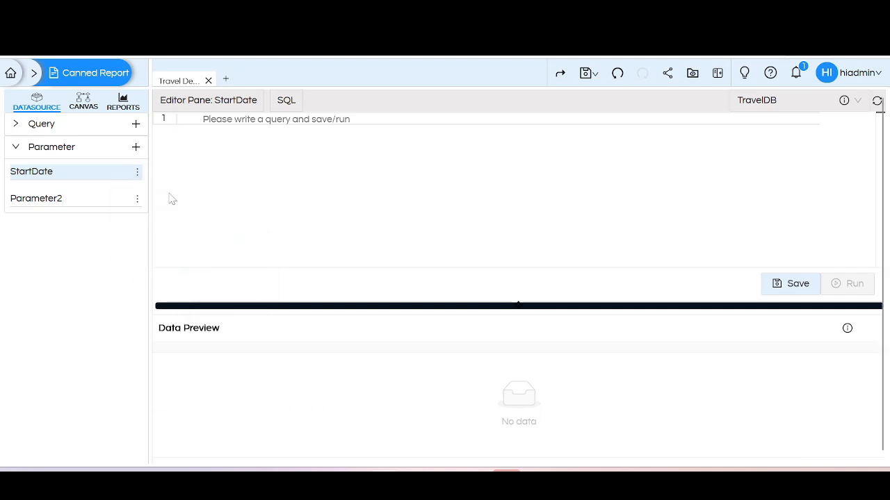
# Rename Parameter2 to EndDate.
pyautogui.click(136, 201)
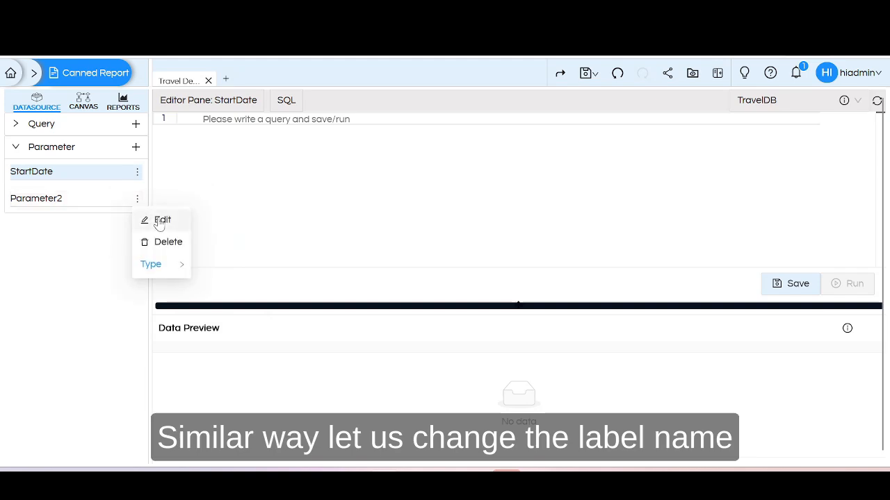
pyautogui.click(160, 220)
pyautogui.hotkey('ctrl', 'a')
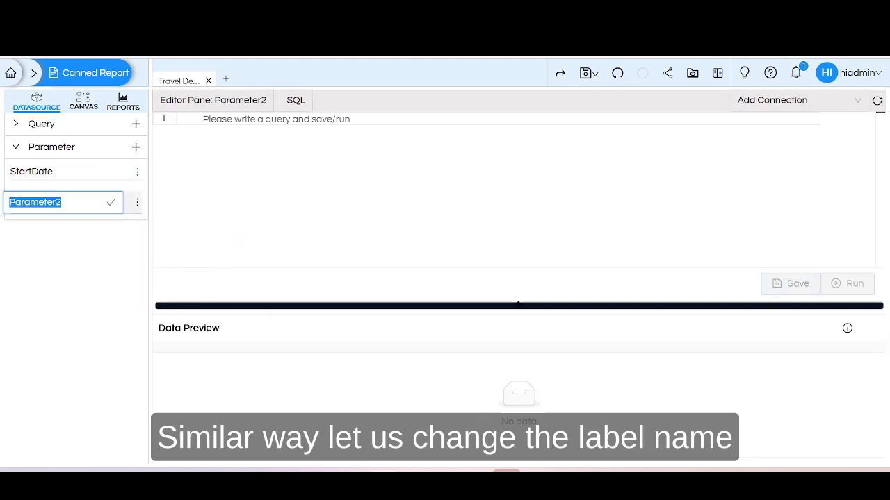
pyautogui.press('BackSpace')
pyautogui.write('E')
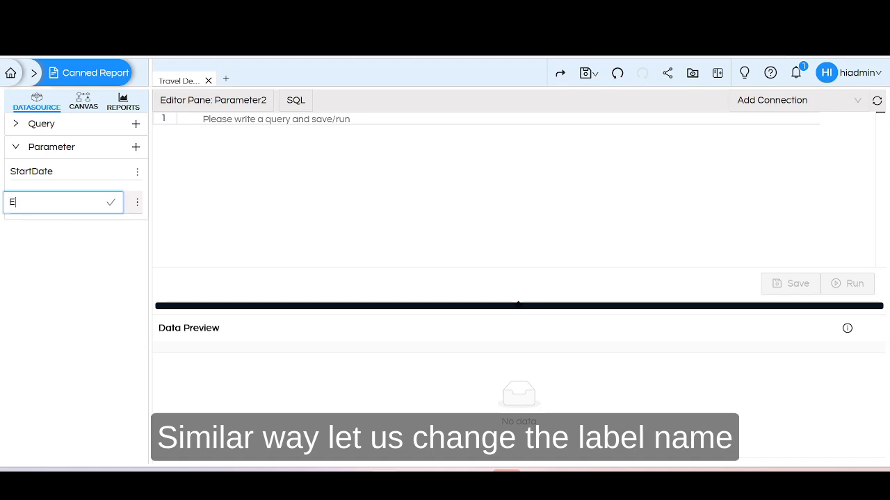
pyautogui.write('ndDa')
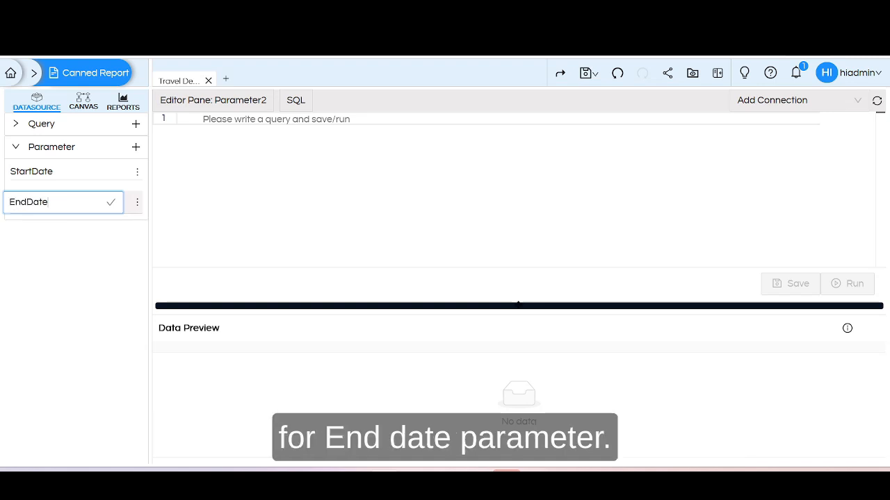
pyautogui.write('te')
pyautogui.press('Return')
# Assign the MySQL connection TravelDB to the EndDate parameter and save it.
pyautogui.click(792, 100)
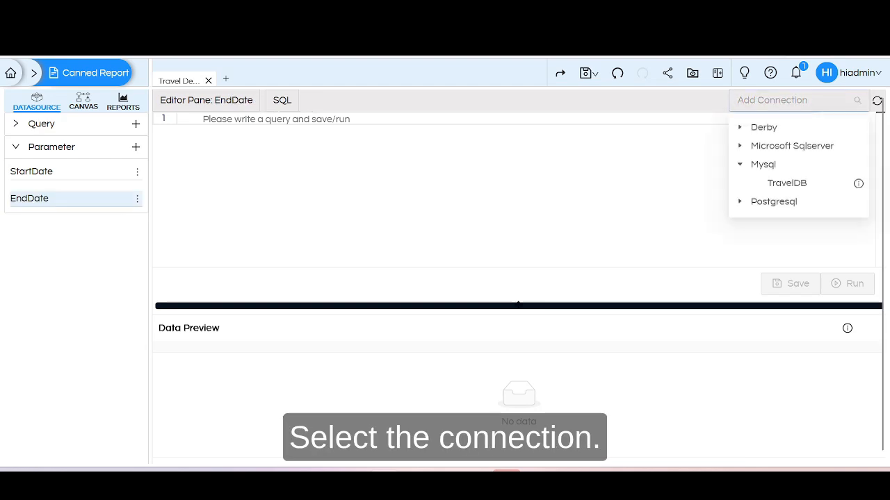
pyautogui.click(787, 186)
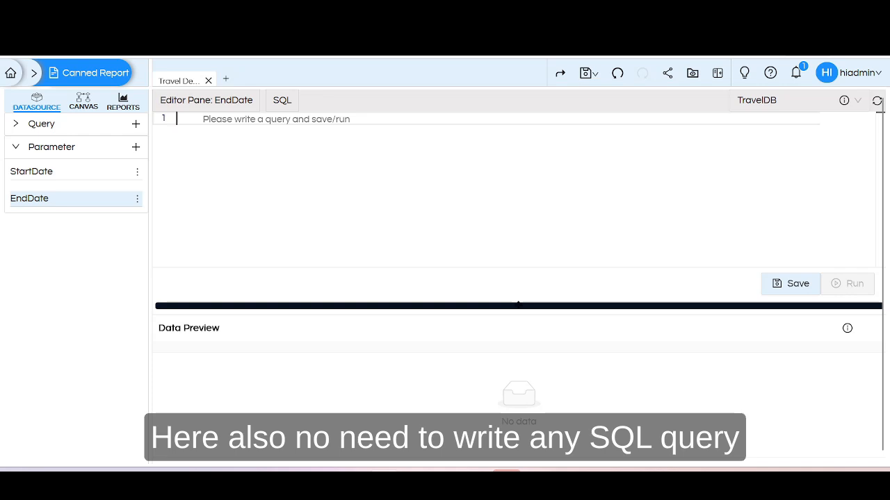
pyautogui.click(795, 282)
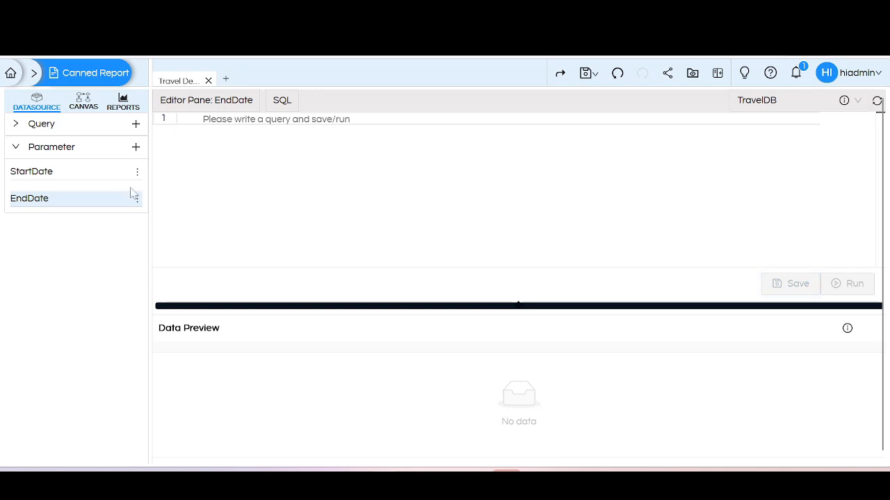
# Append "where CAST(travel_date AS DATE) between ${StartDate} and ${EndDate} order by travel_date" to Query1's SQL and save the query.
pyautogui.click(100, 177)
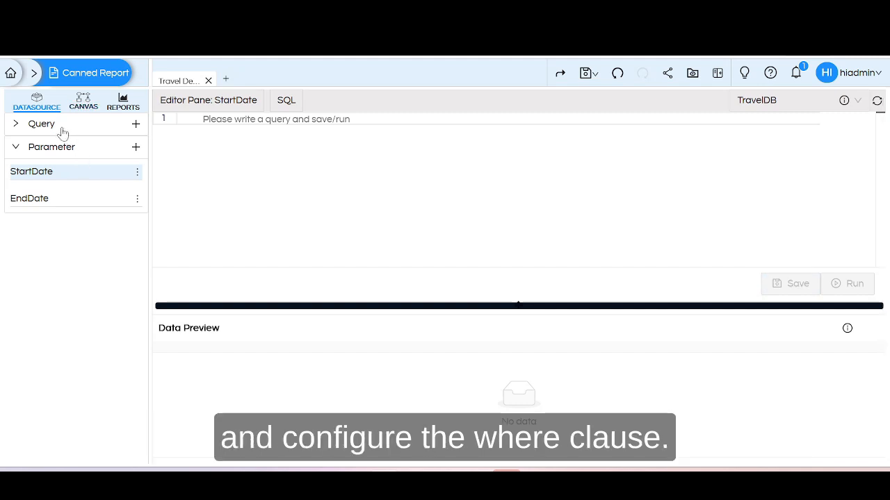
pyautogui.click(43, 124)
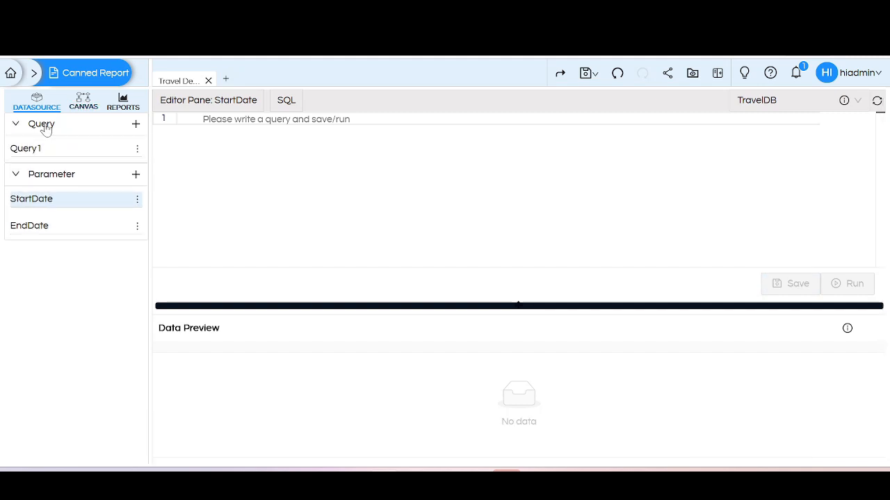
pyautogui.click(69, 150)
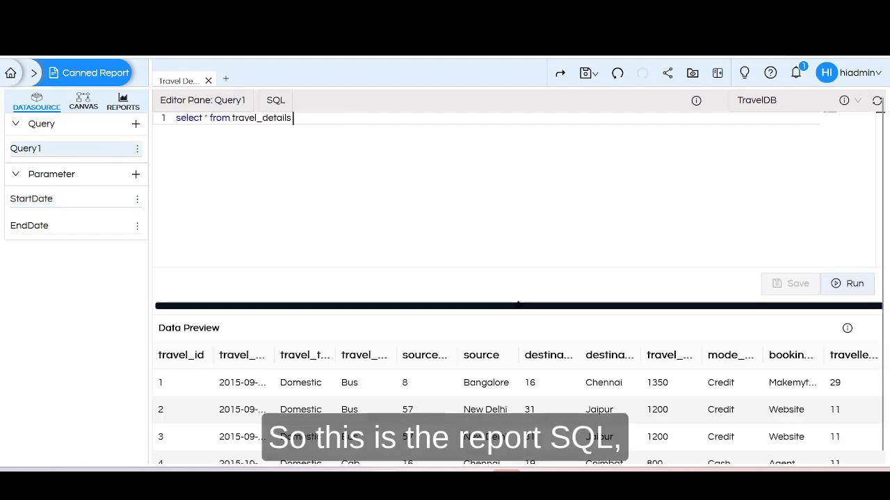
pyautogui.hotkey('ctrl', 'a')
pyautogui.press('BackSpace')
pyautogui.write('select * from travel_details where CAST(travel_date AS DATE) between ${StartDate} and ${EndDate} order by travel_date')
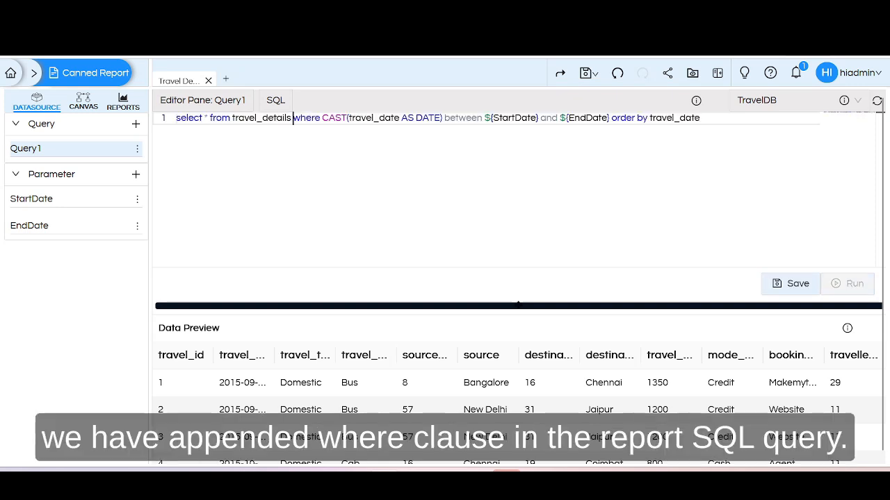
pyautogui.moveTo(292, 118); pyautogui.dragTo(700, 118)
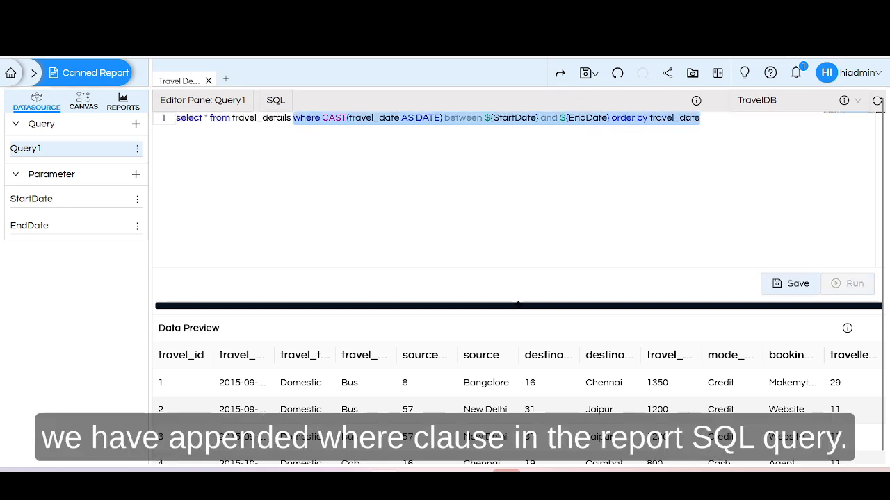
pyautogui.click(700, 118)
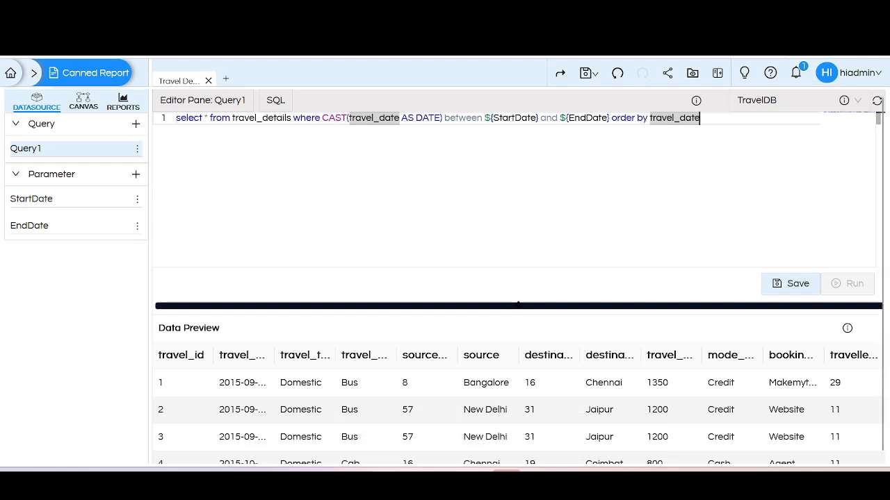
pyautogui.doubleClick(514, 117)
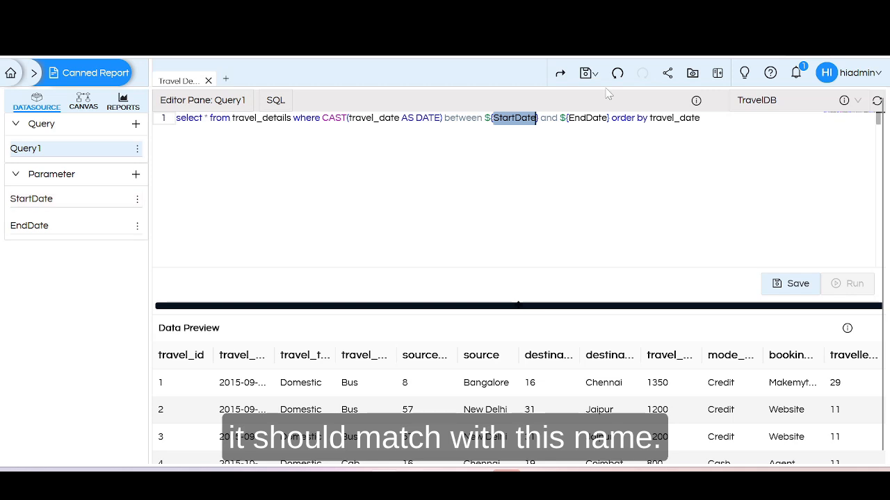
pyautogui.doubleClick(588, 117)
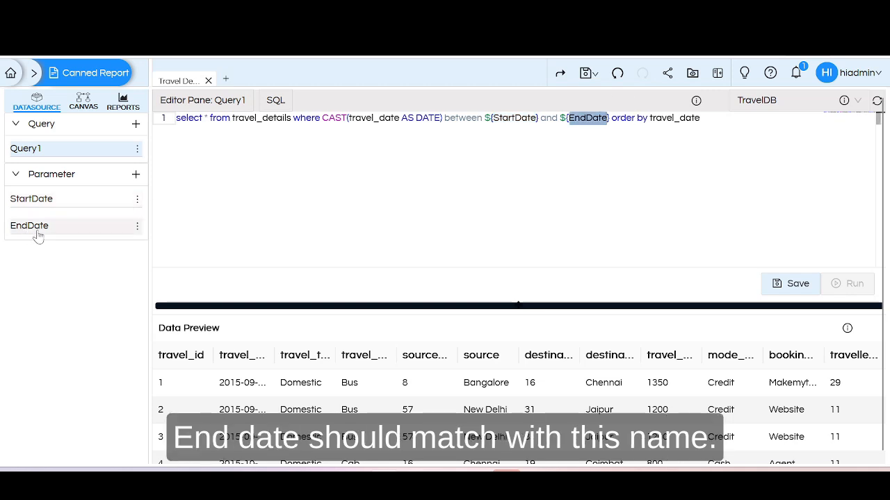
pyautogui.click(700, 118)
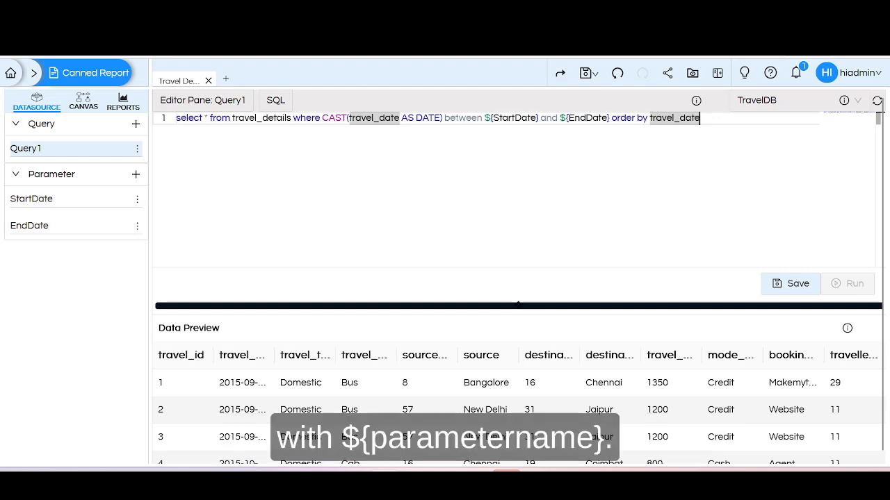
pyautogui.click(791, 283)
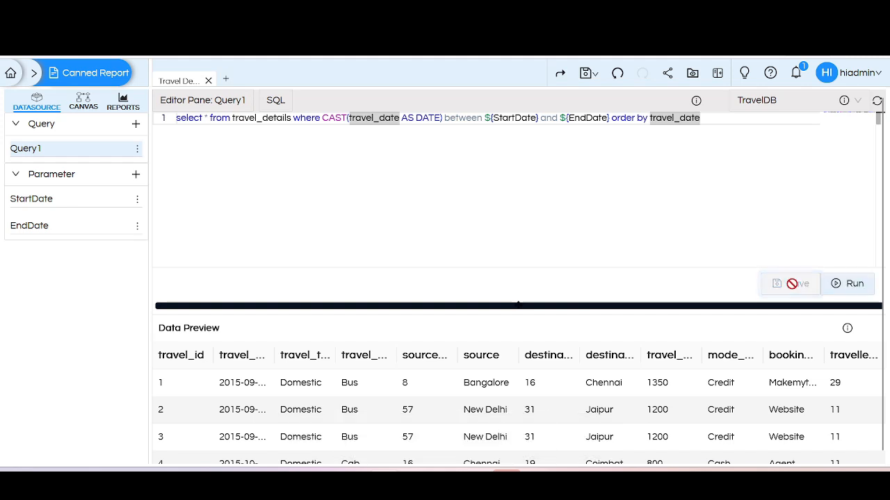
# Run Query1 with StartDate 2015-01-01 and EndDate 2015-01-31, and enlarge the data preview area.
pyautogui.click(854, 286)
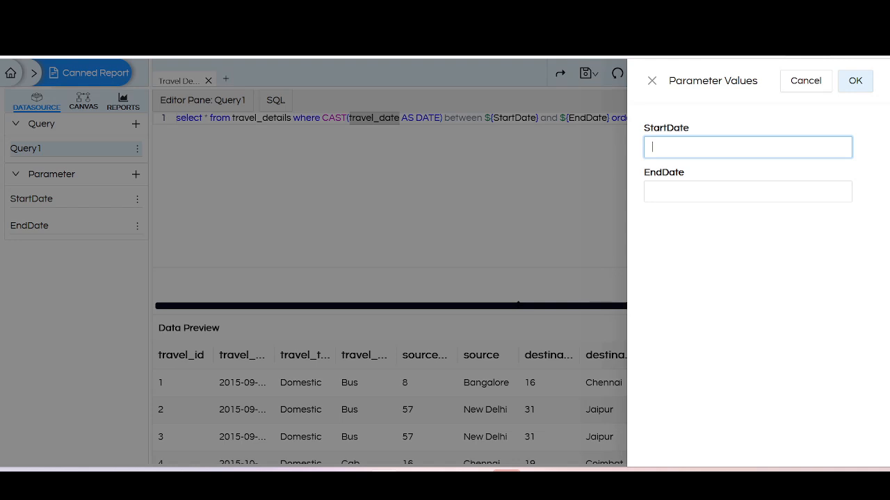
pyautogui.write('2015')
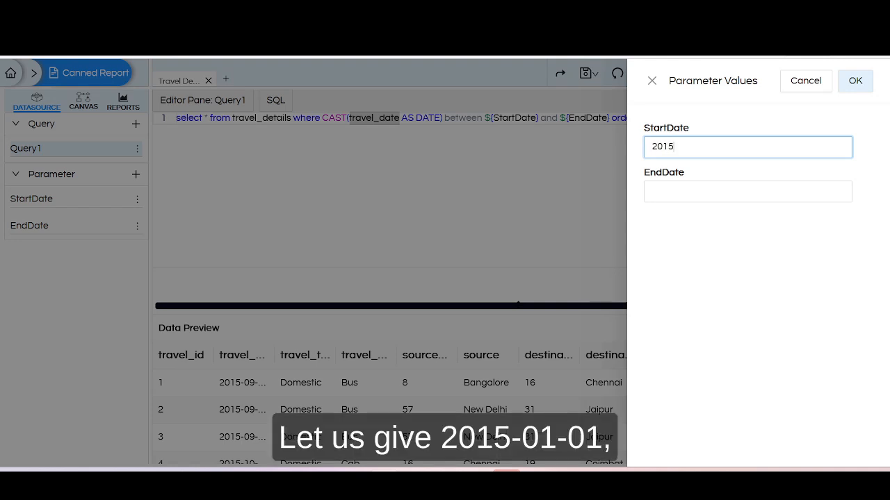
pyautogui.write('-01-01')
pyautogui.hotkey('ctrl', 'a')
pyautogui.hotkey('ctrl', 'c')
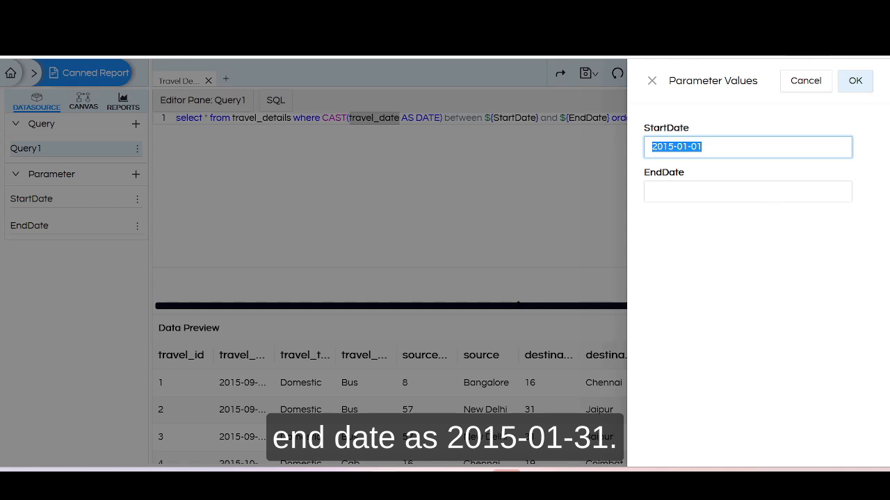
pyautogui.press('Tab')
pyautogui.hotkey('ctrl', 'v')
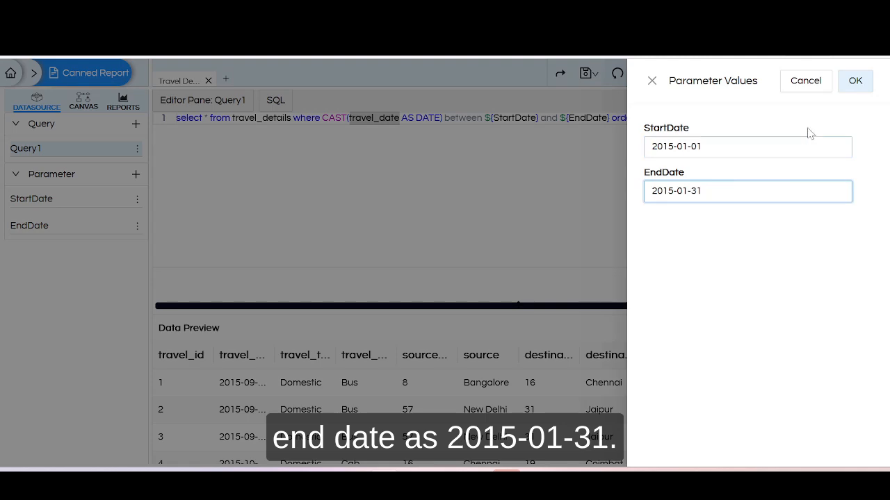
pyautogui.click(855, 84)
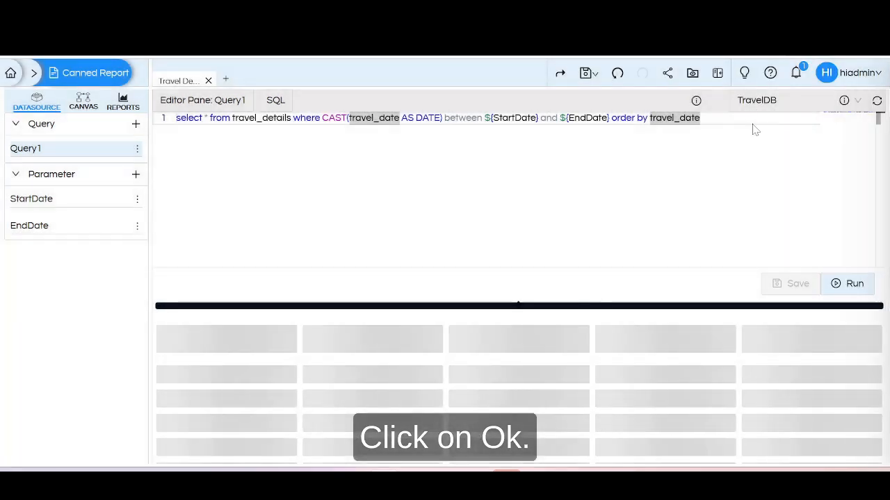
pyautogui.moveTo(580, 306); pyautogui.dragTo(569, 256)
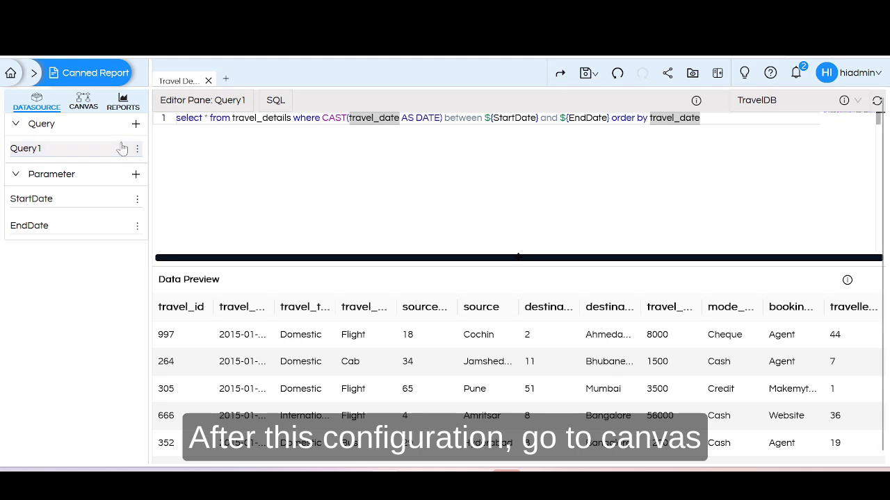
# On the report canvas, set the EndDate parameter's filter type to Date Range with default value 2015-01-31.
pyautogui.click(83, 108)
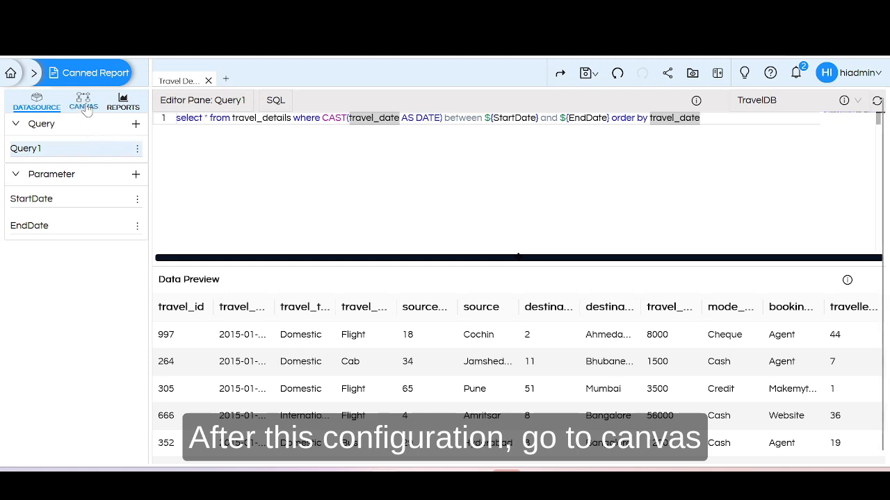
pyautogui.click(833, 105)
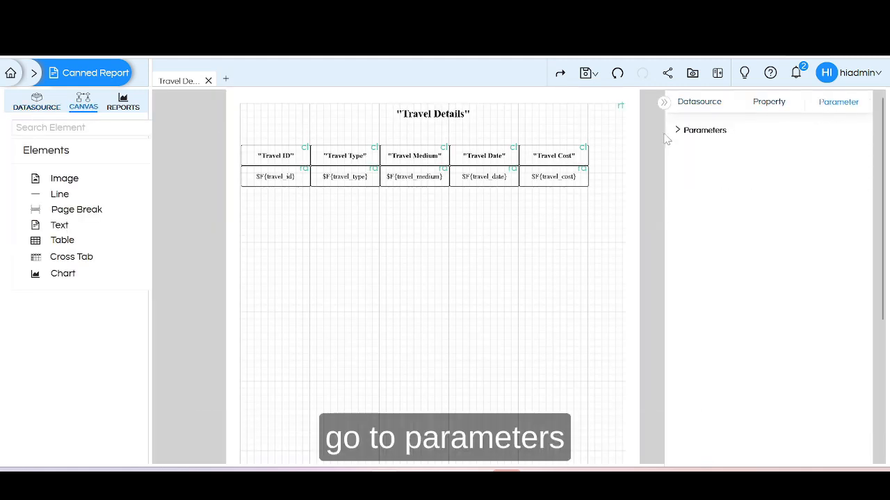
pyautogui.click(678, 132)
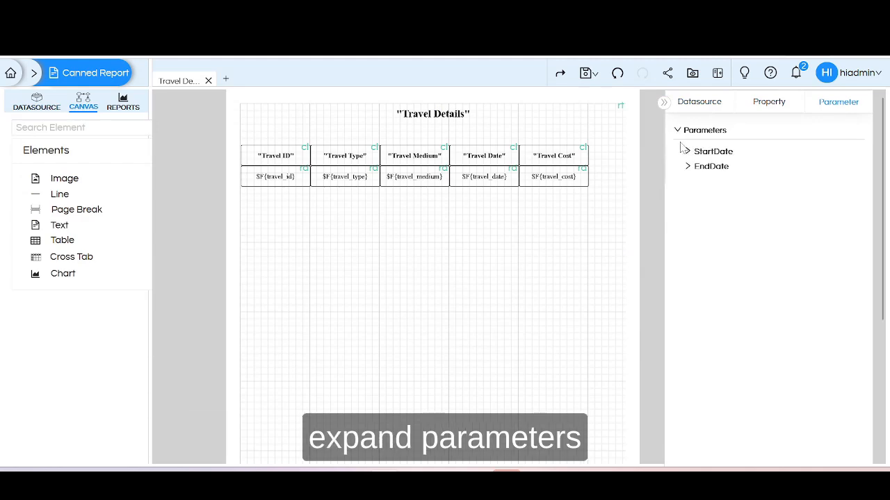
pyautogui.click(688, 152)
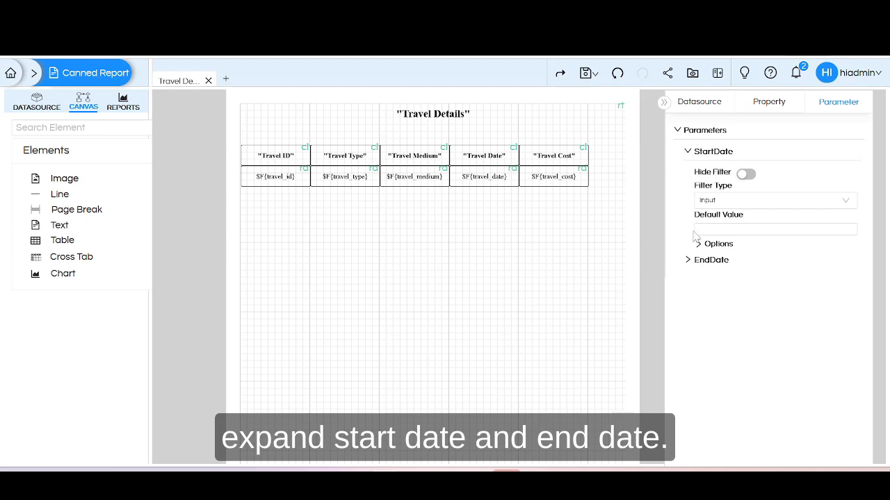
pyautogui.click(687, 261)
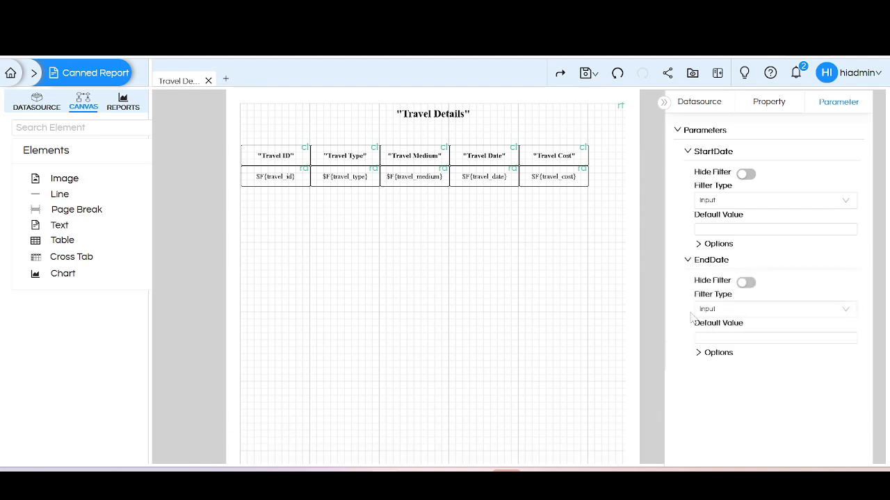
pyautogui.click(714, 311)
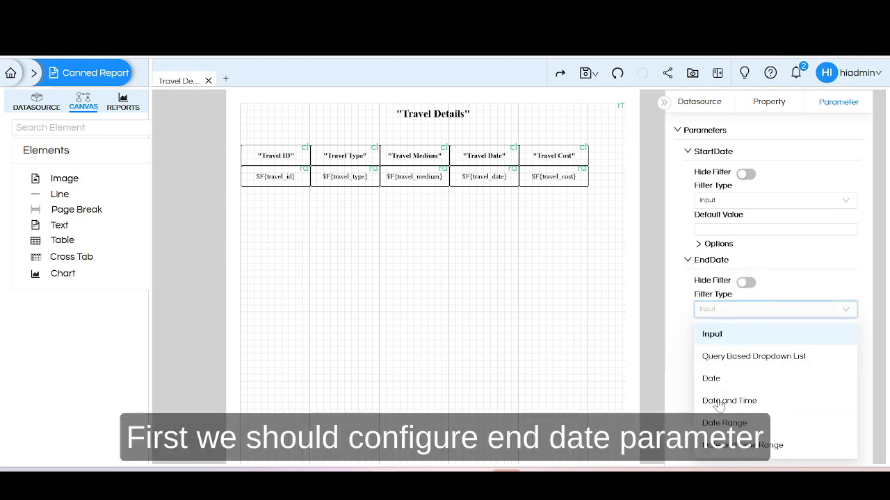
pyautogui.click(723, 424)
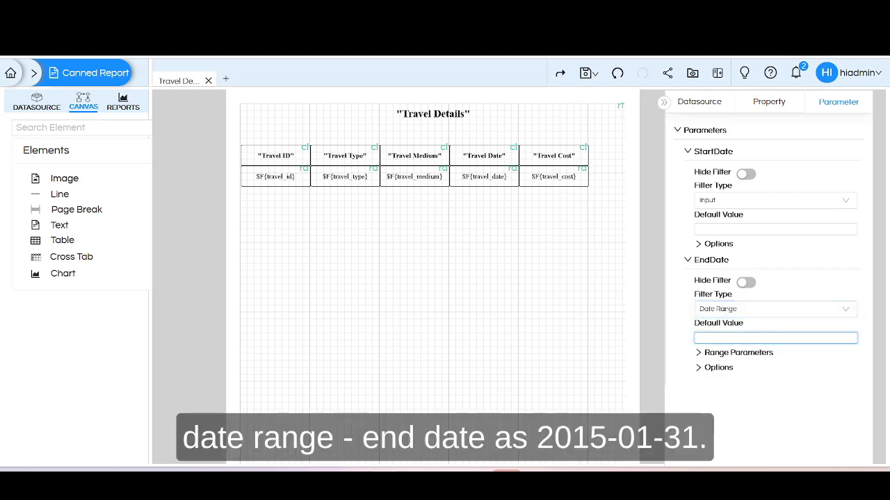
pyautogui.hotkey('ctrl', 'v')
# Set the StartDate parameter's filter type to Date Range with default value 2015-01-01.
pyautogui.click(709, 202)
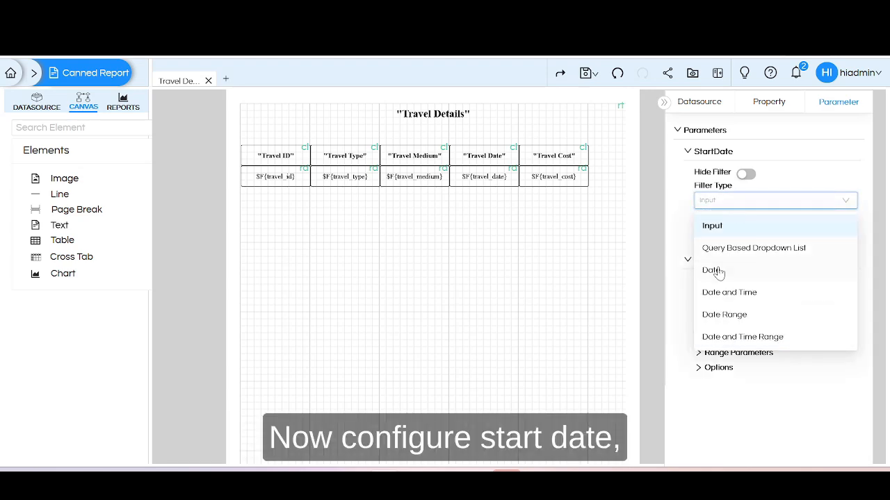
pyautogui.click(724, 316)
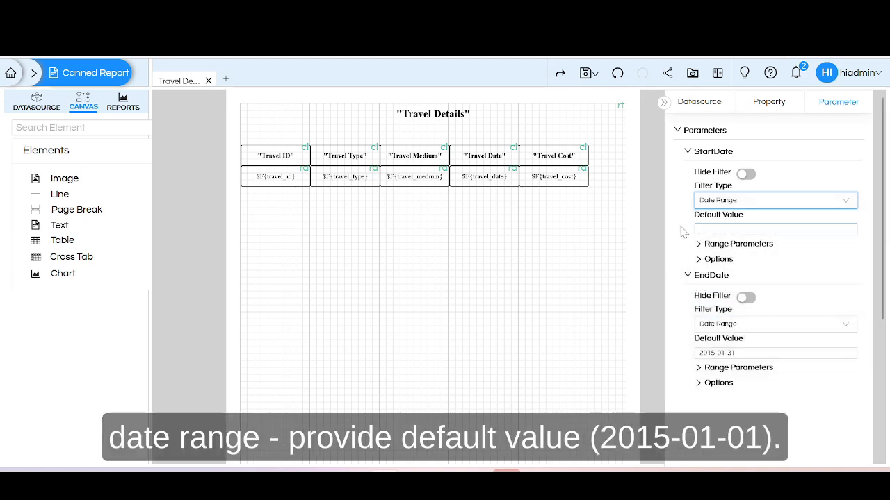
pyautogui.click(699, 229)
pyautogui.write('2015-01-01')
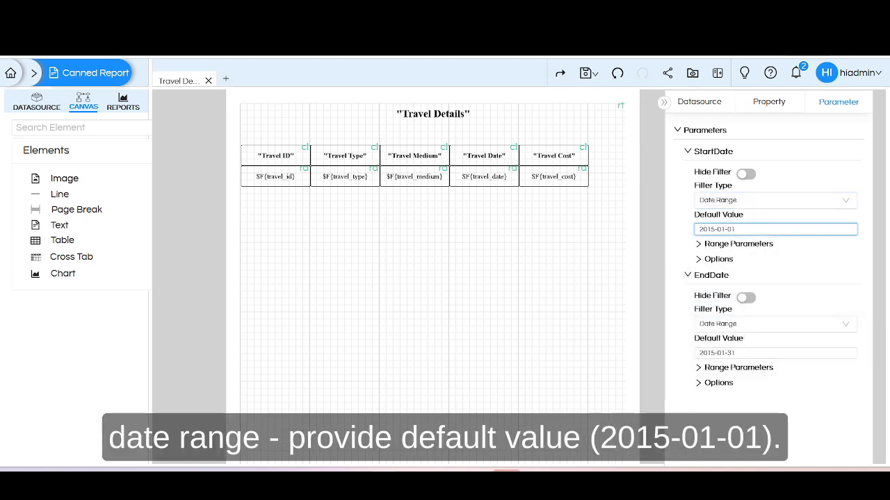
# Set StartDate's range parameters to StartDate as start and EndDate as end, and check its date format options.
pyautogui.click(700, 245)
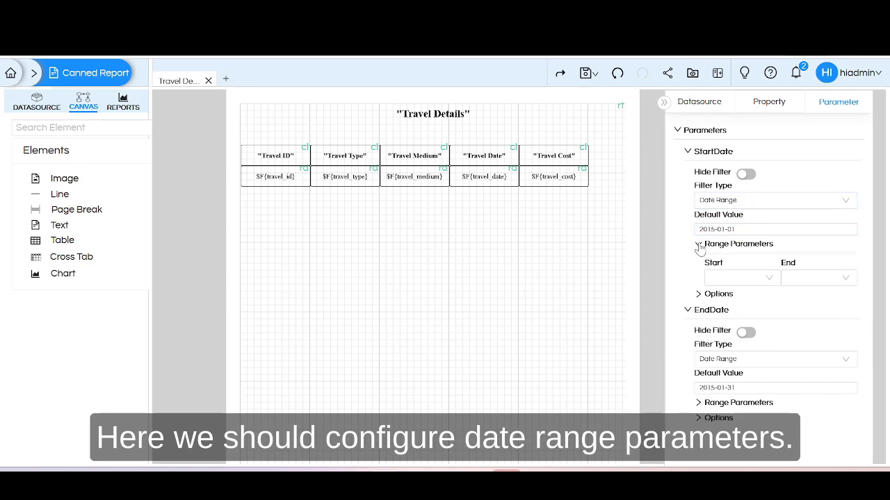
pyautogui.click(753, 280)
pyautogui.click(730, 303)
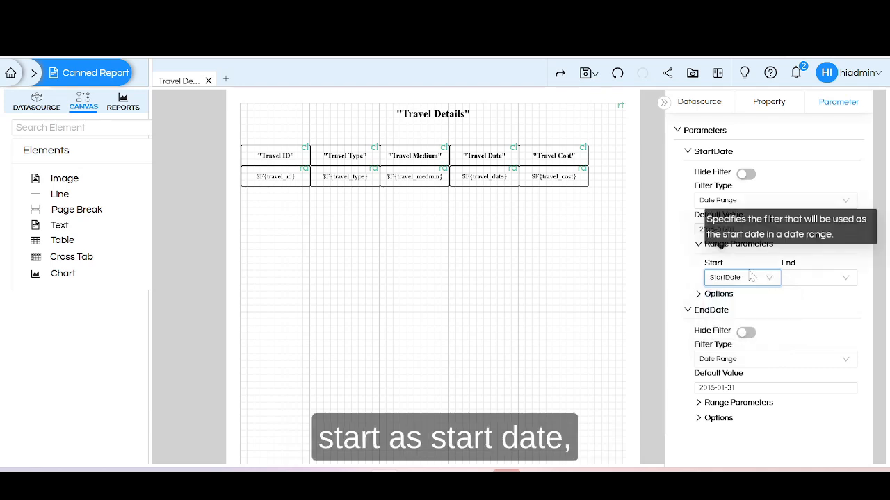
pyautogui.click(809, 279)
pyautogui.click(805, 324)
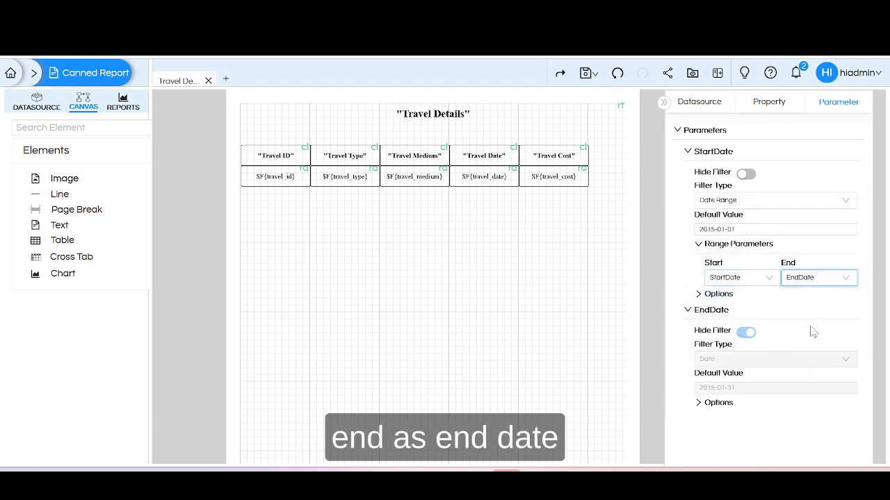
pyautogui.click(699, 296)
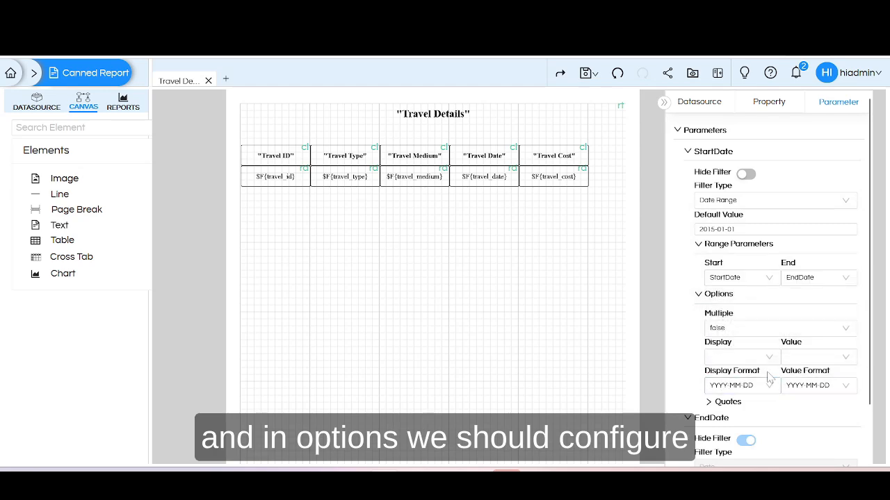
pyautogui.moveTo(788, 381)
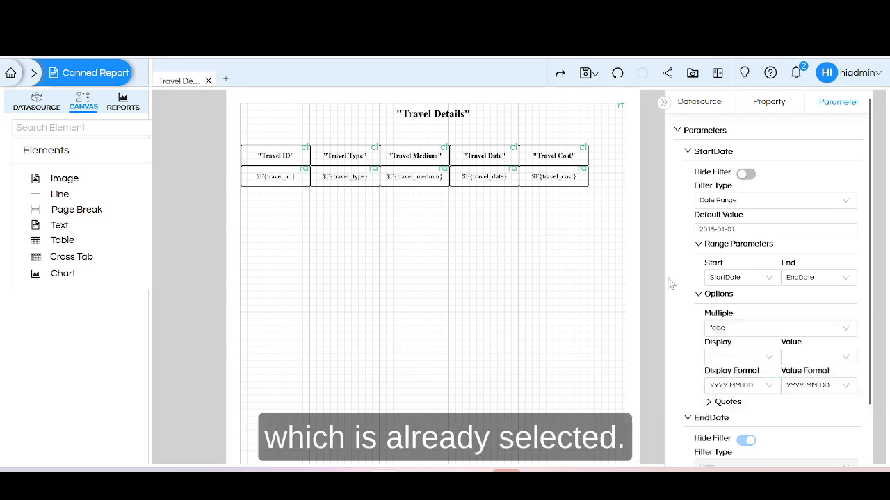
pyautogui.click(688, 244)
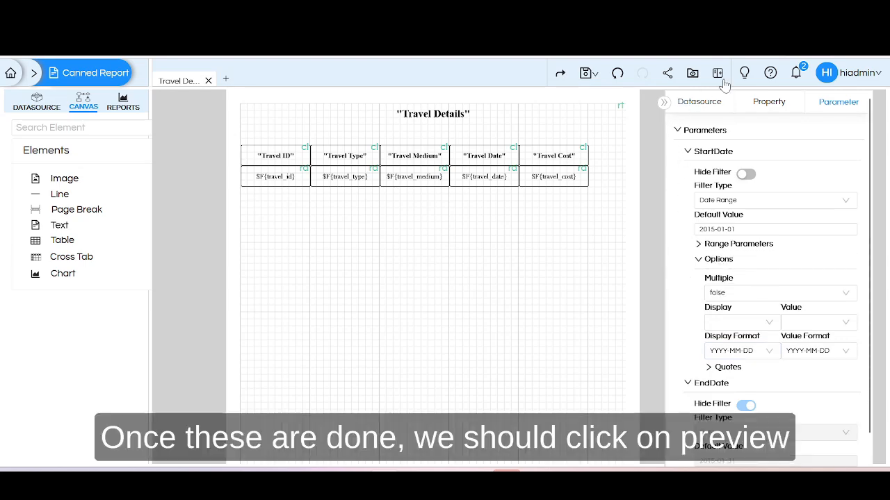
# Preview the report with the date range 2015-01-01 to 2015-01-31 applied and page through to the last page.
pyautogui.click(692, 72)
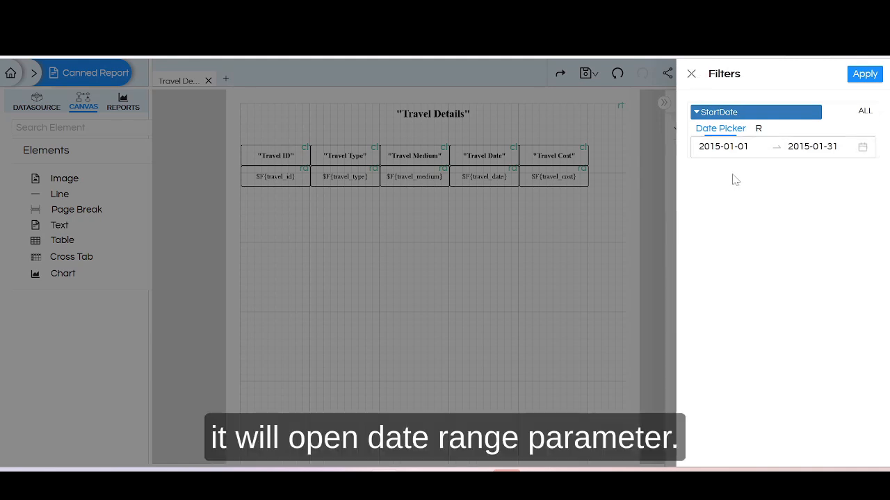
pyautogui.click(729, 146)
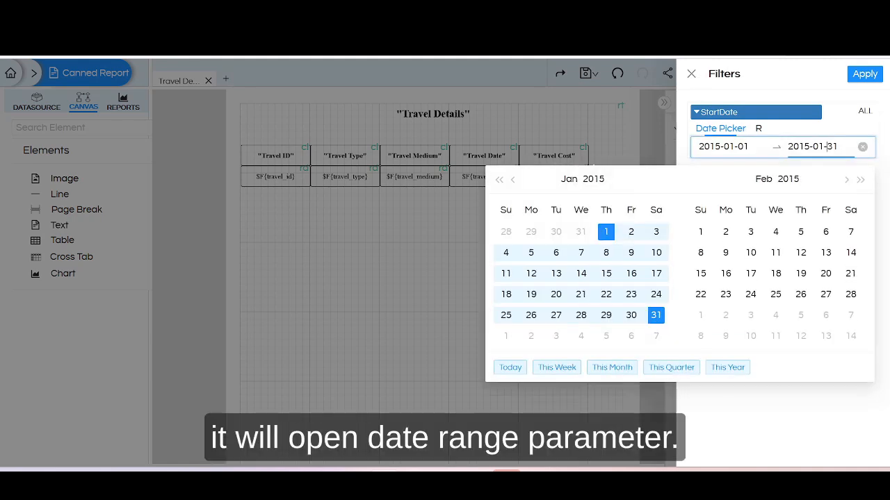
pyautogui.click(606, 232)
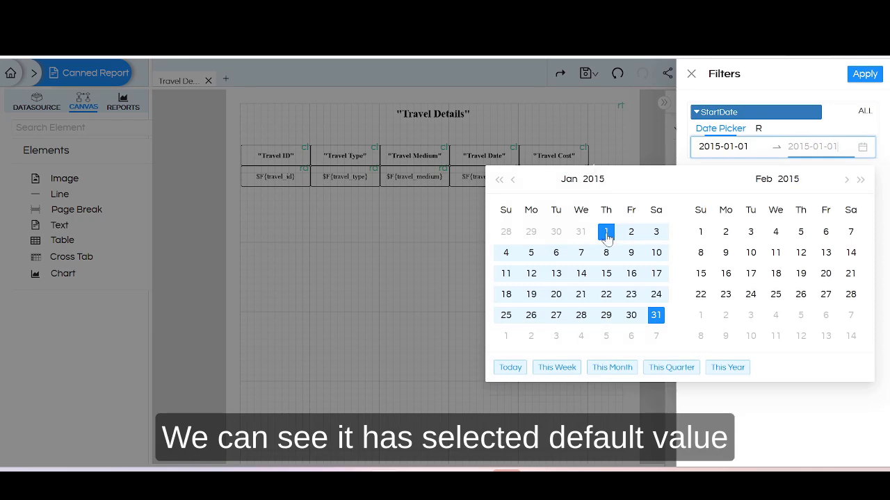
pyautogui.click(664, 315)
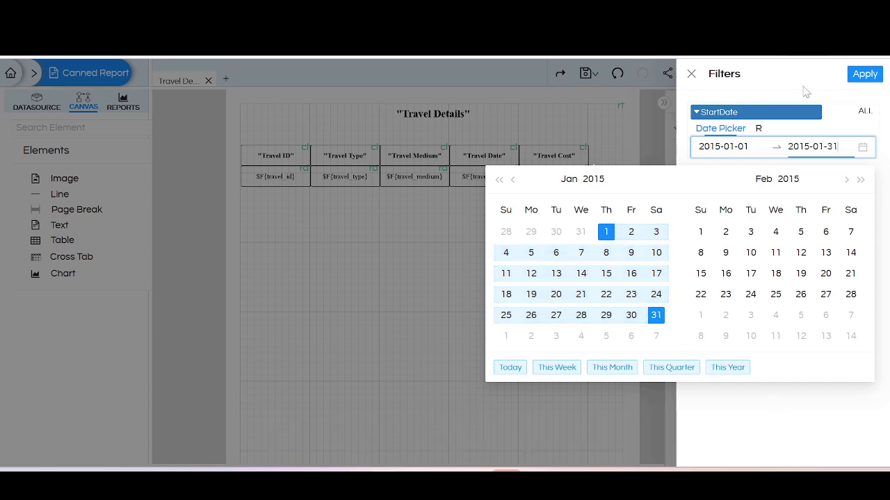
pyautogui.click(862, 76)
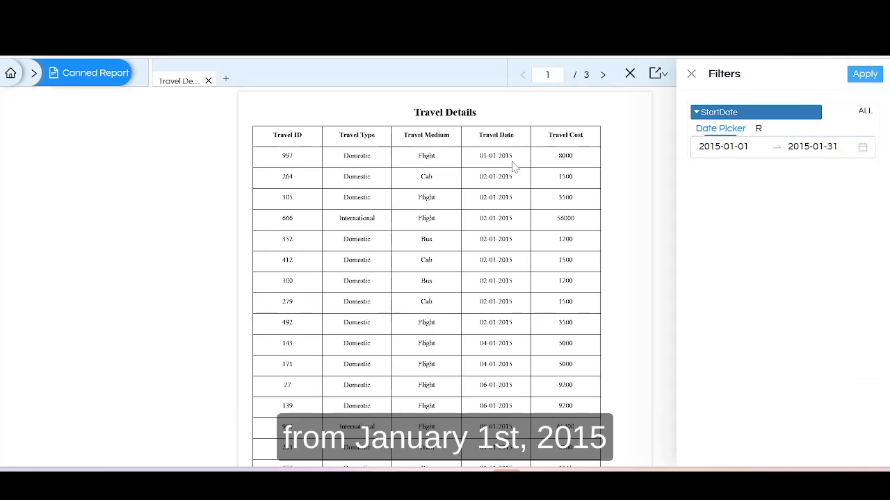
pyautogui.click(602, 75)
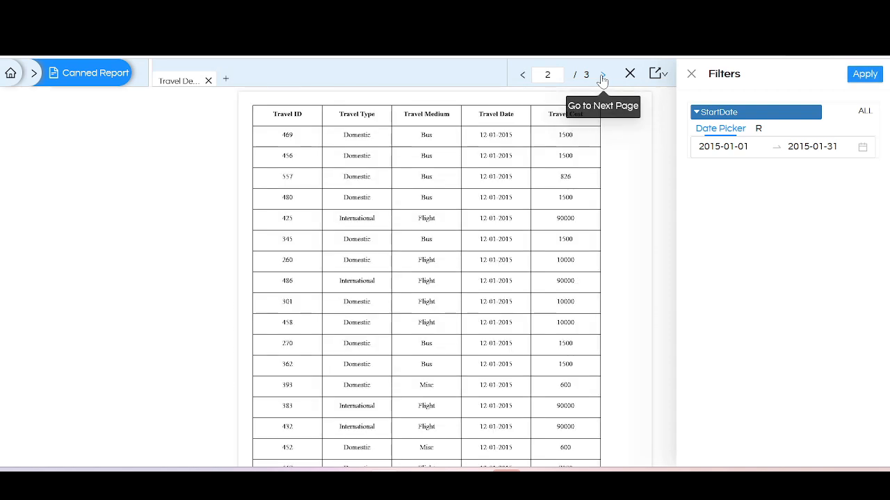
pyautogui.click(602, 76)
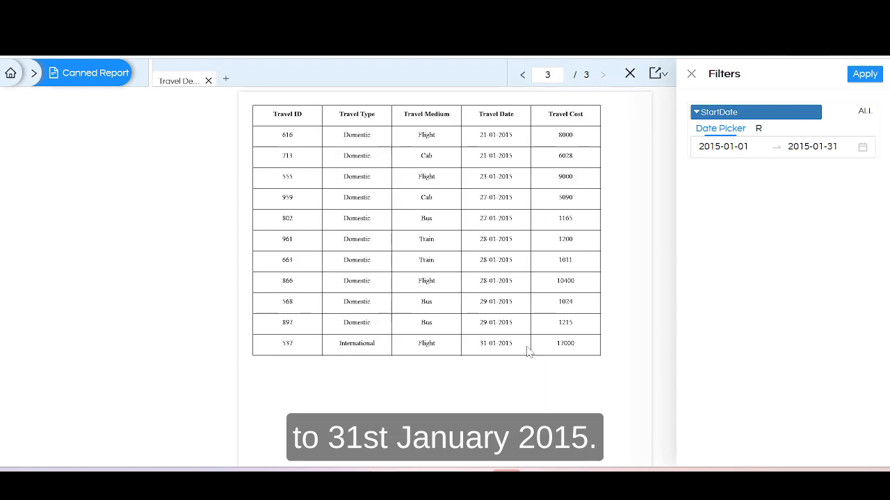
# Open the end date of the preview's StartDate range filter for editing.
pyautogui.click(808, 147)
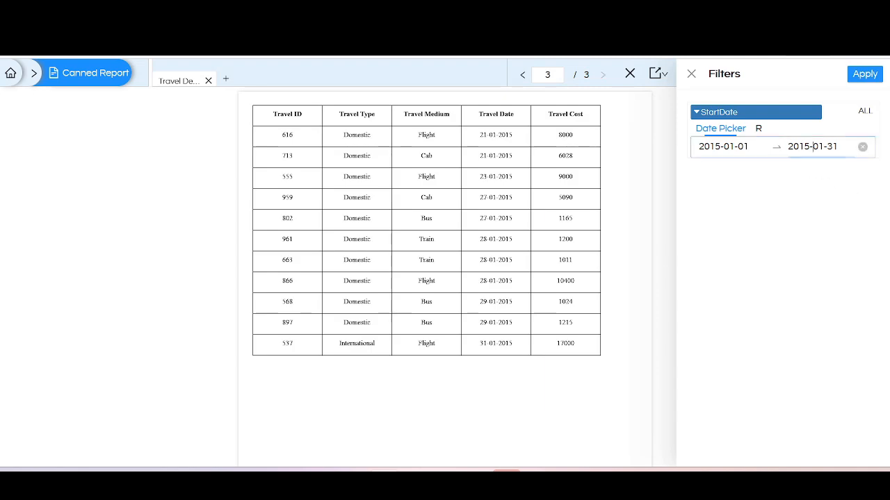